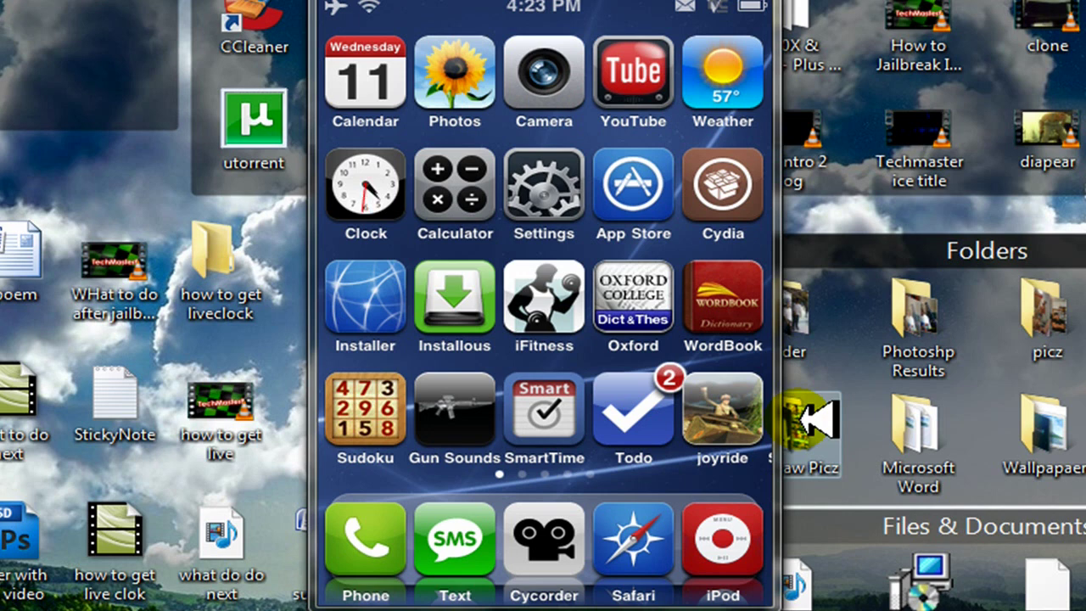
Launch Cydia from the home screen and let its Home welcome page load
click(735, 174)
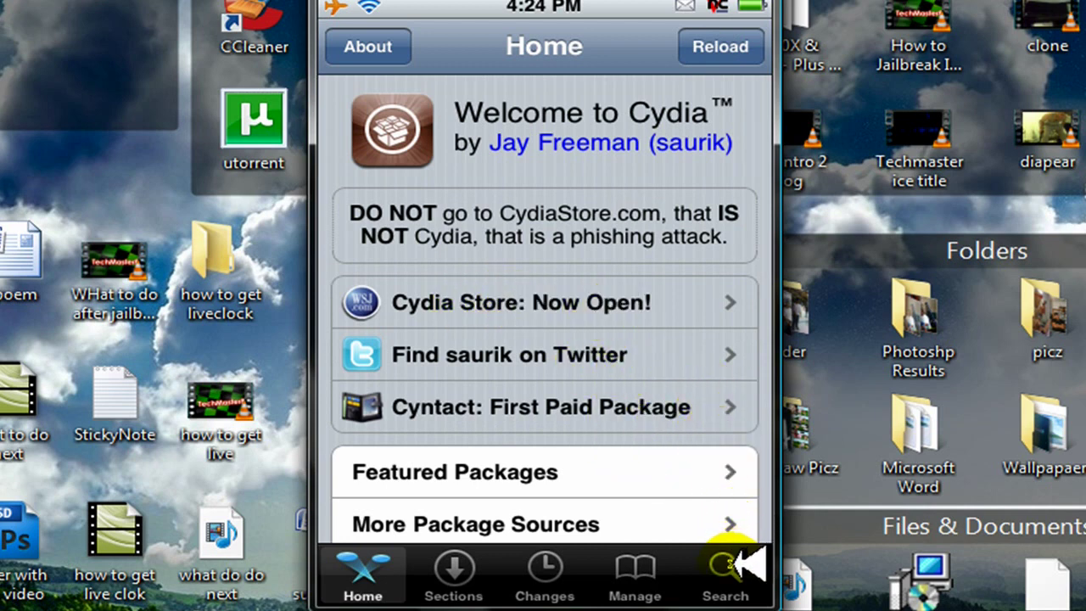
Search Cydia packages for 'gpsphone' and scroll the results down to gpSPhone
click(721, 585)
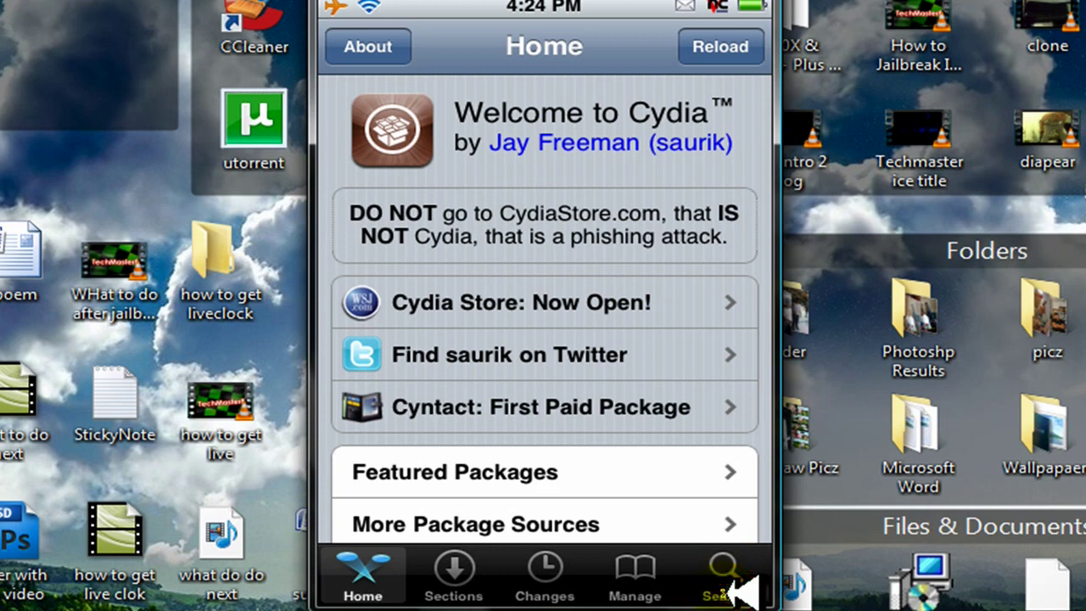
click(451, 56)
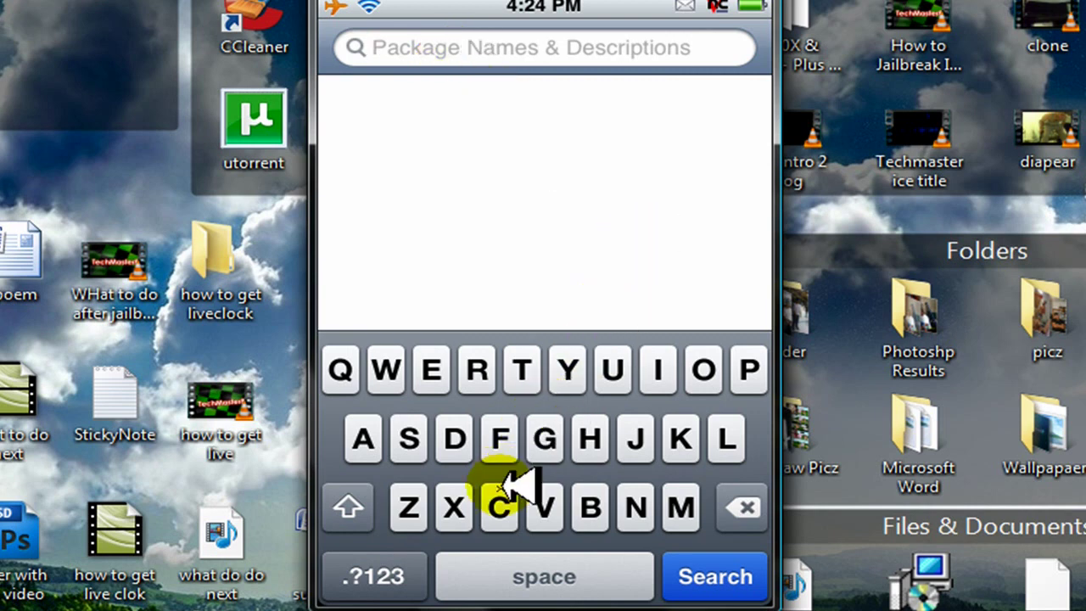
click(541, 443)
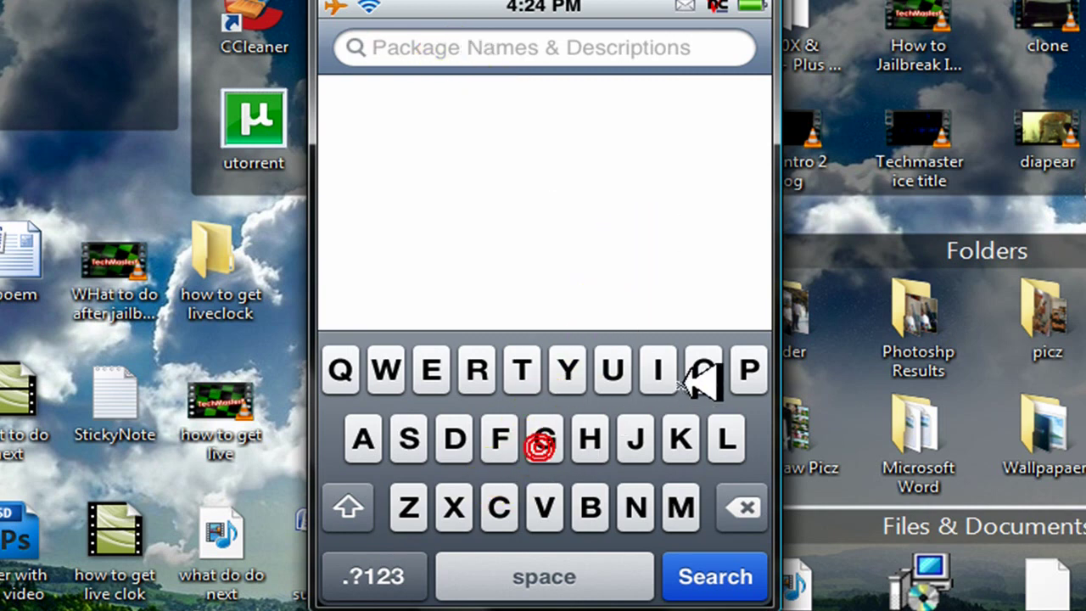
click(756, 371)
click(424, 442)
click(409, 438)
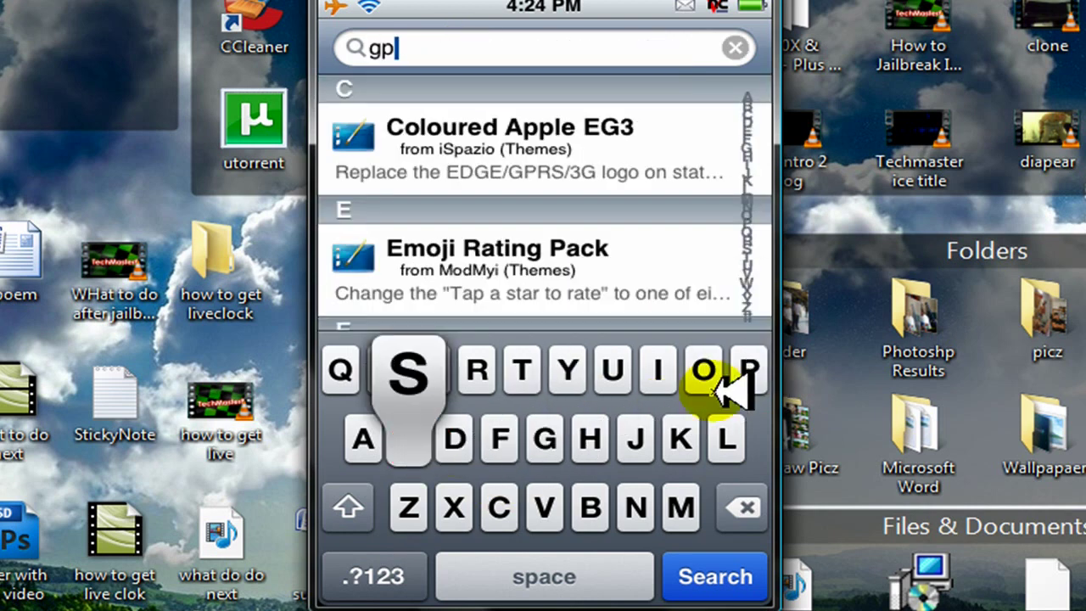
click(744, 378)
click(594, 439)
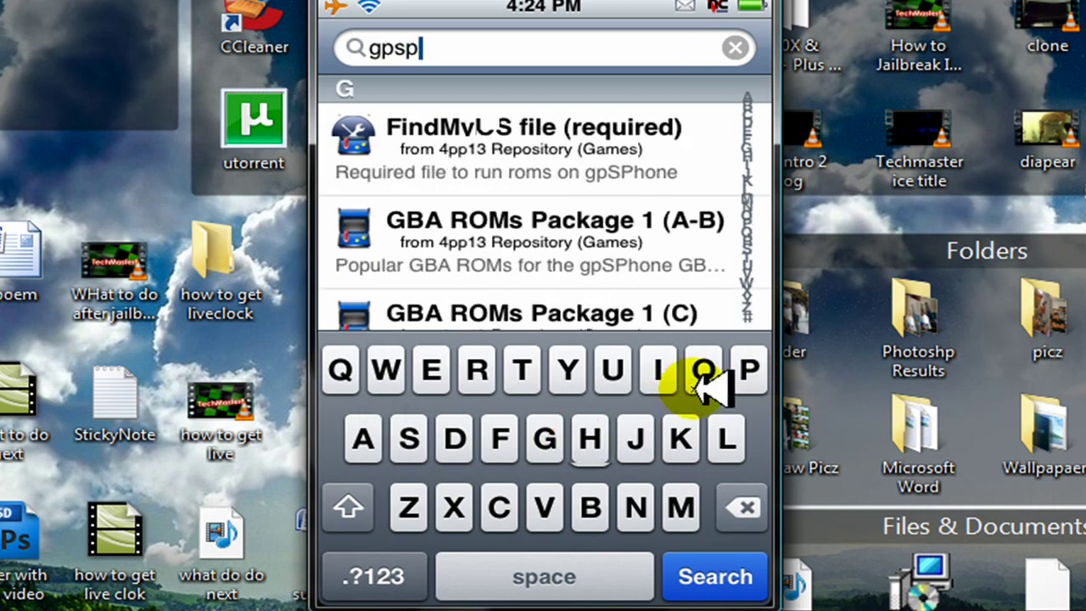
click(639, 507)
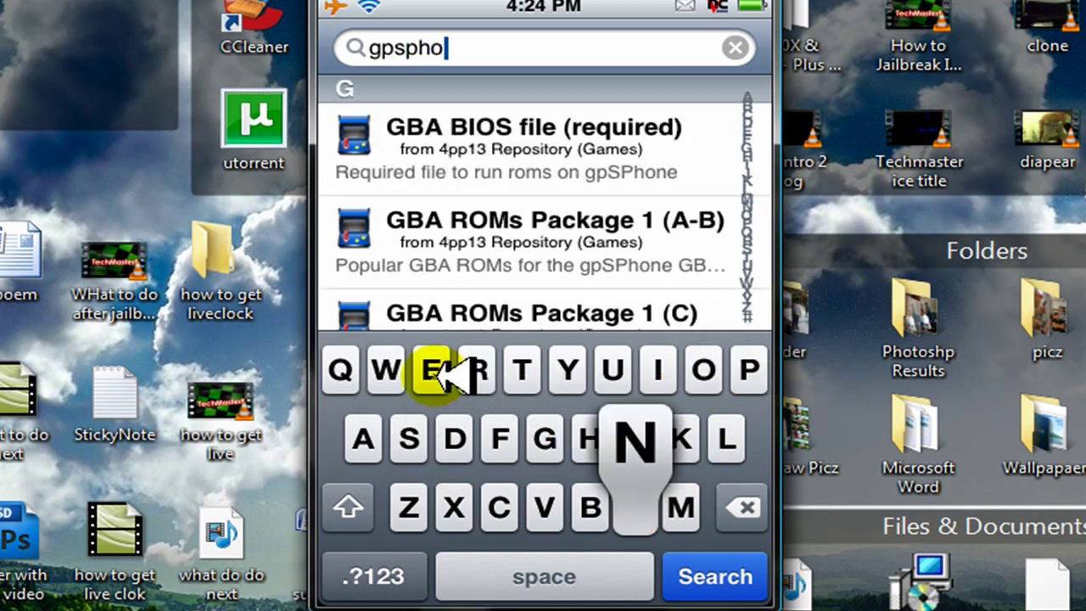
click(436, 368)
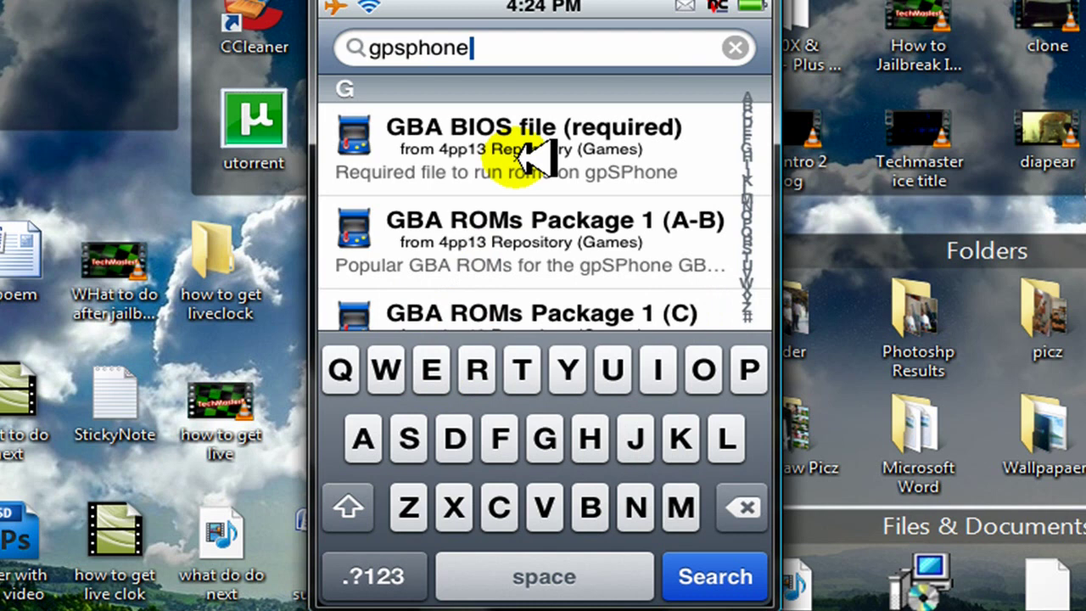
scroll(531, 155, down, 1)
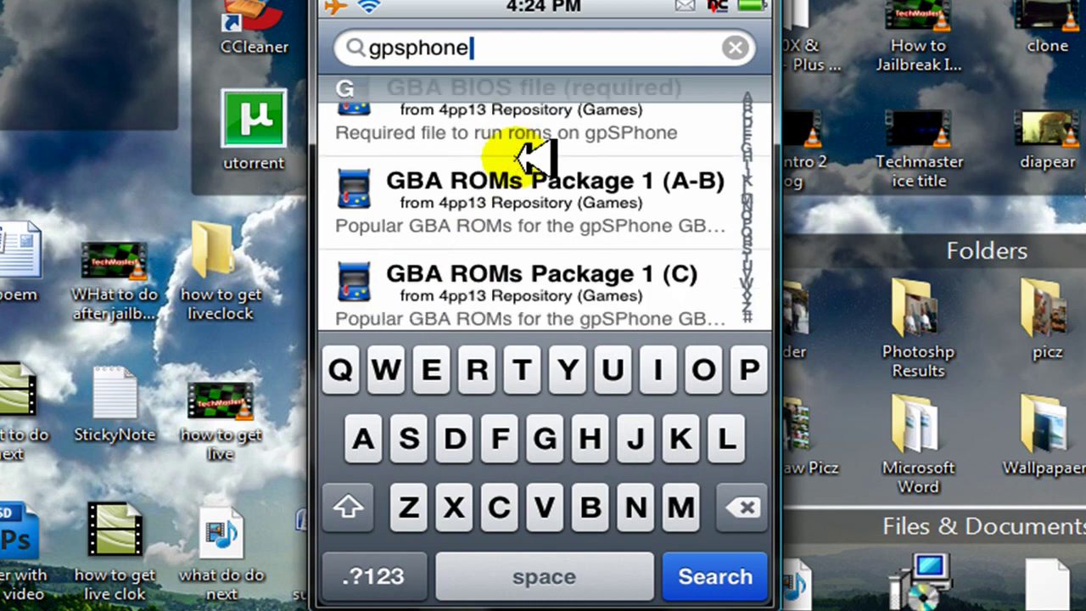
scroll(530, 155, down, 5)
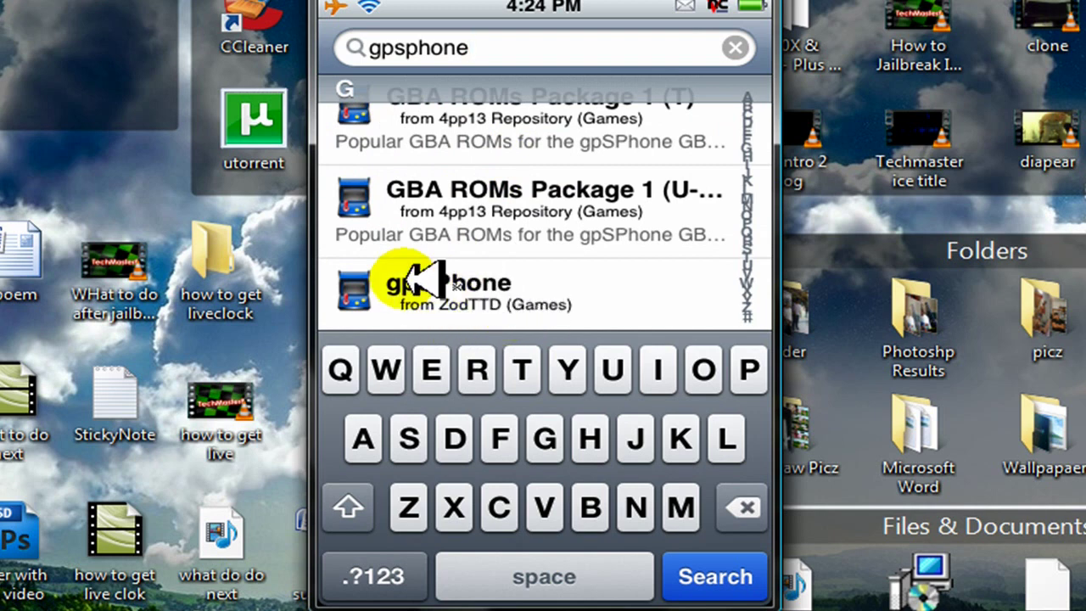
click(545, 303)
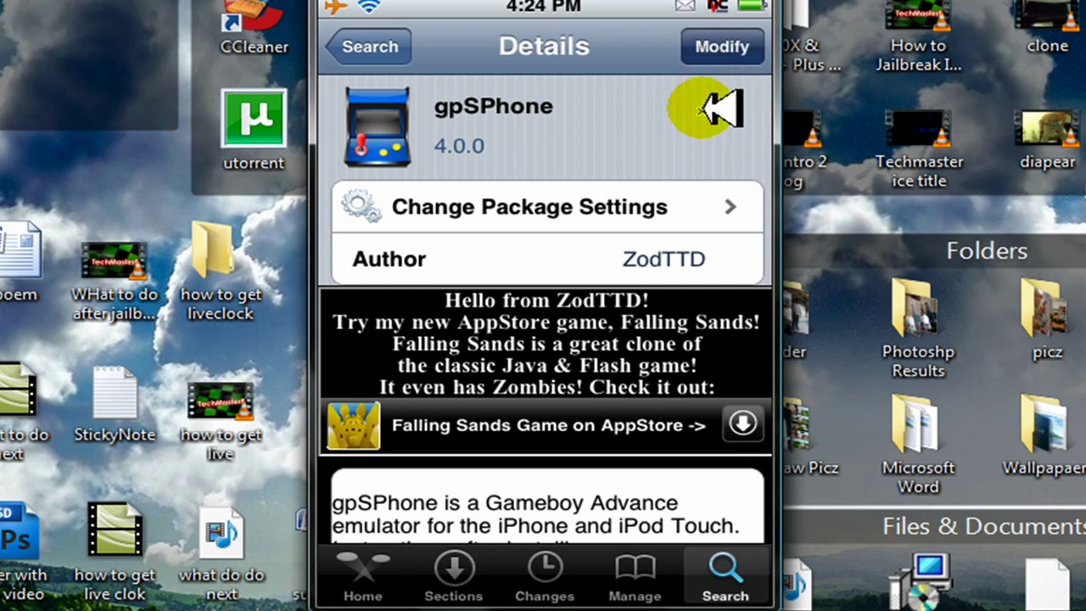
click(730, 48)
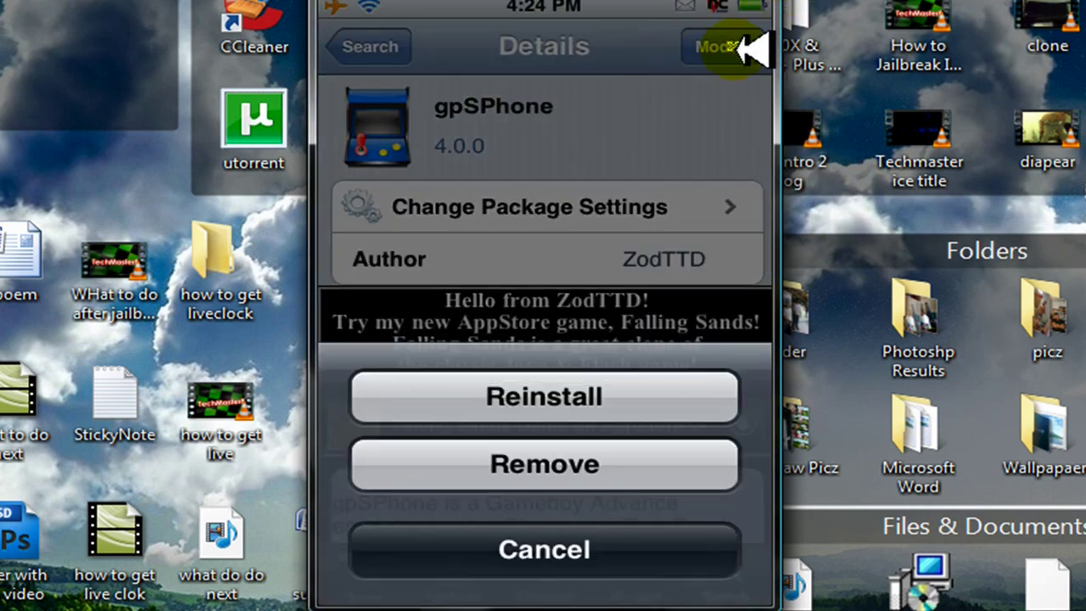
click(564, 543)
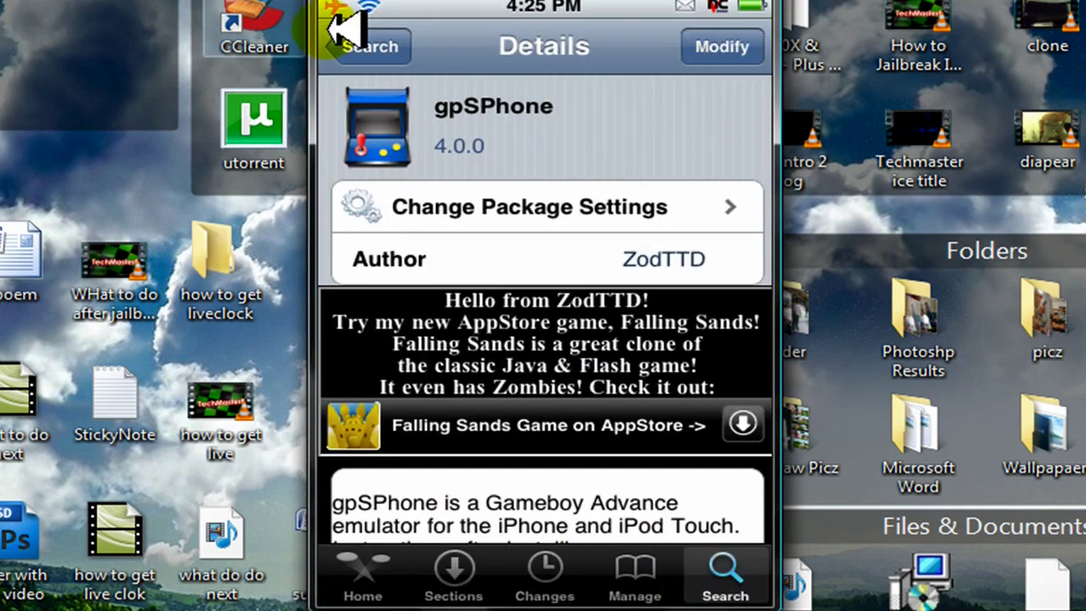
click(363, 47)
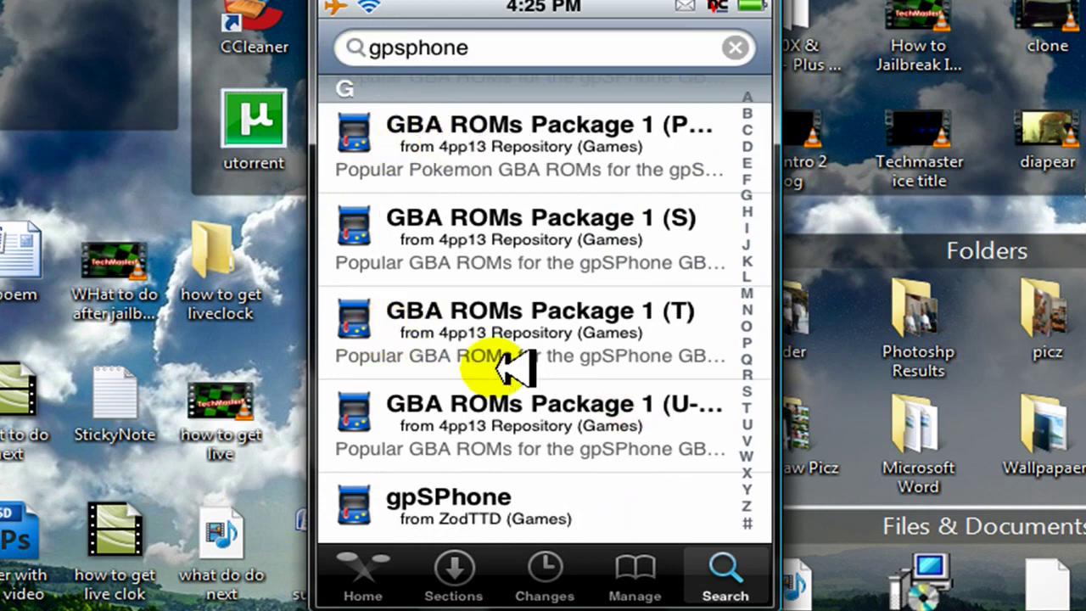
click(644, 579)
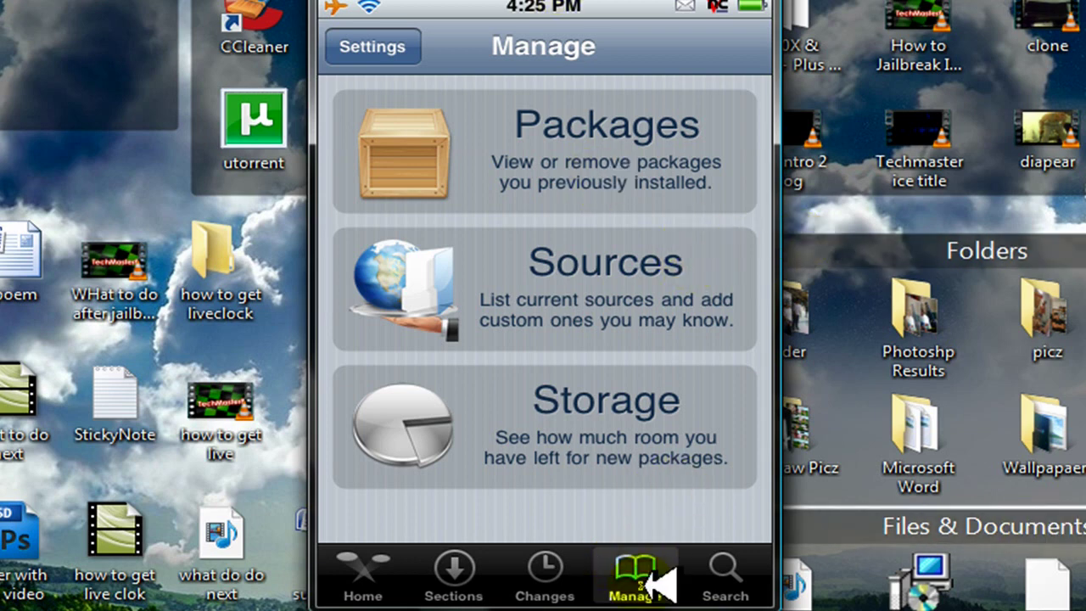
Show the Sources list under Manage in edit mode
click(643, 577)
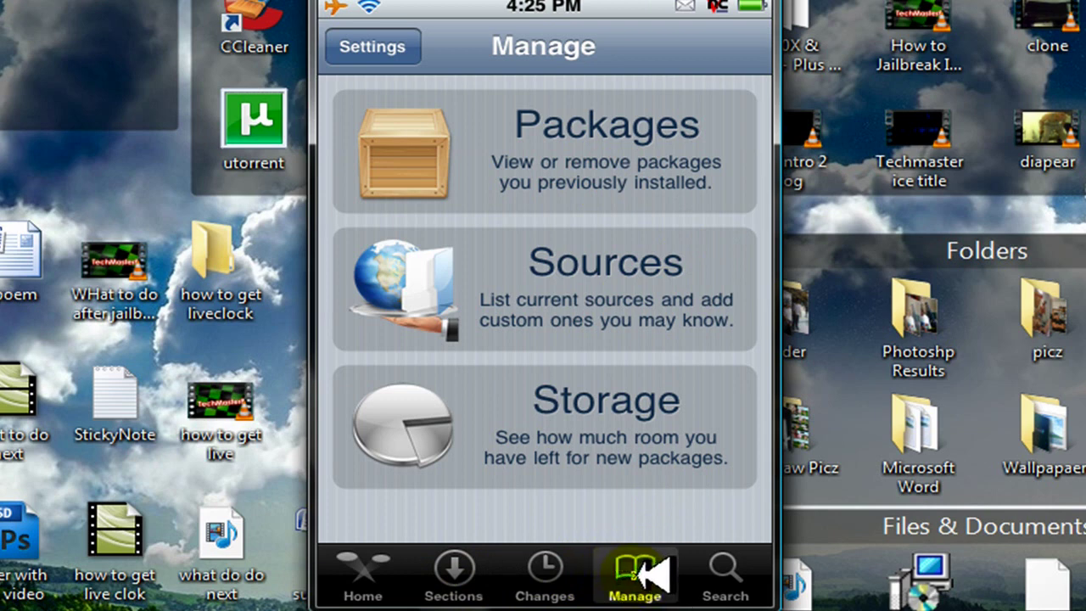
click(559, 292)
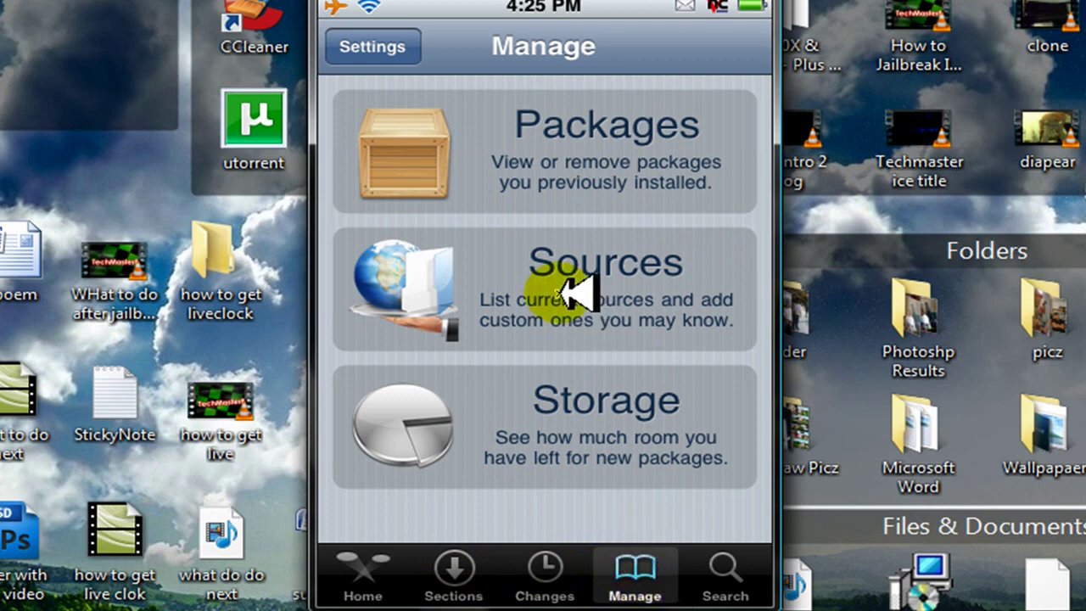
click(571, 292)
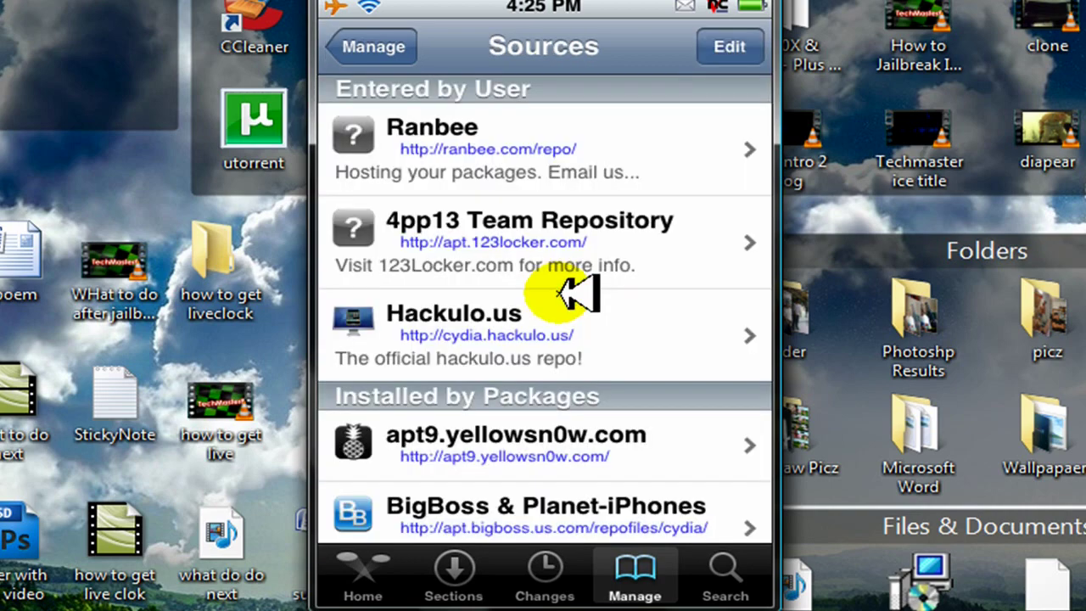
click(725, 49)
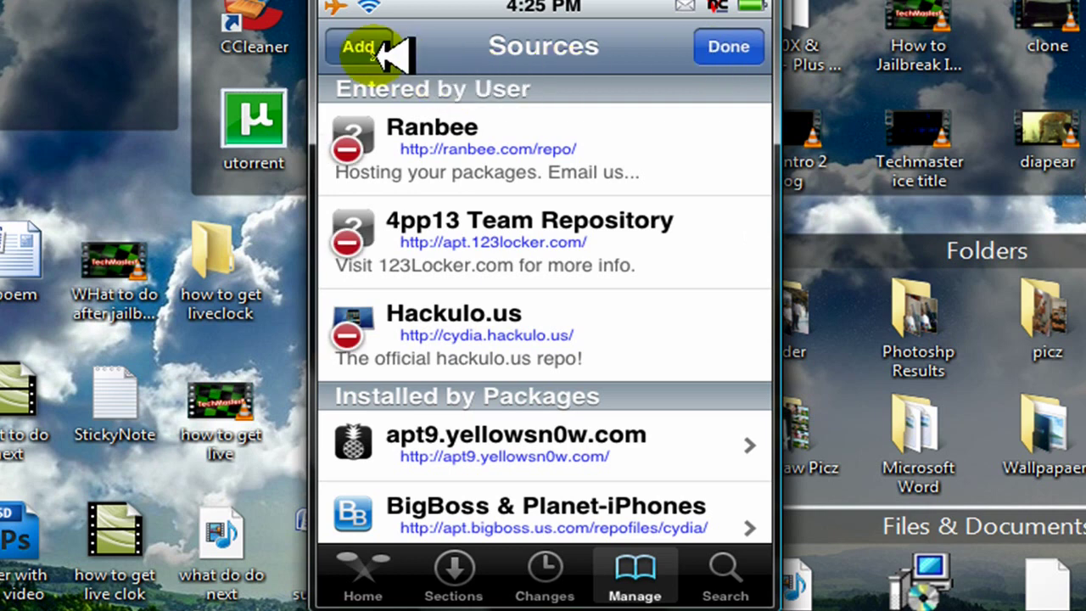
Begin adding a new source, entering 'apt.123' in the Cydia/APT URL box
click(373, 50)
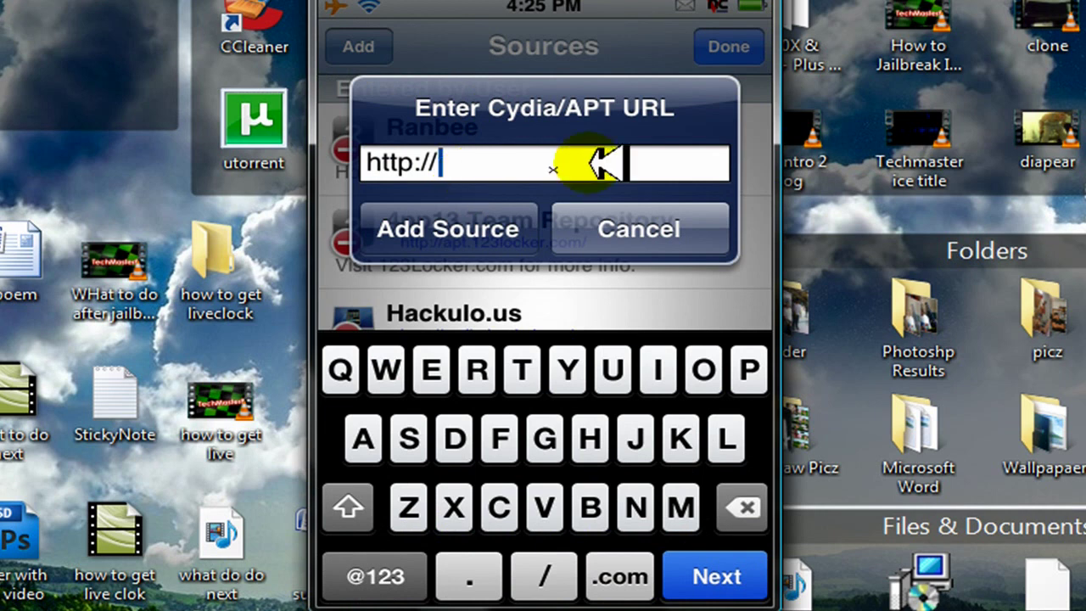
click(365, 440)
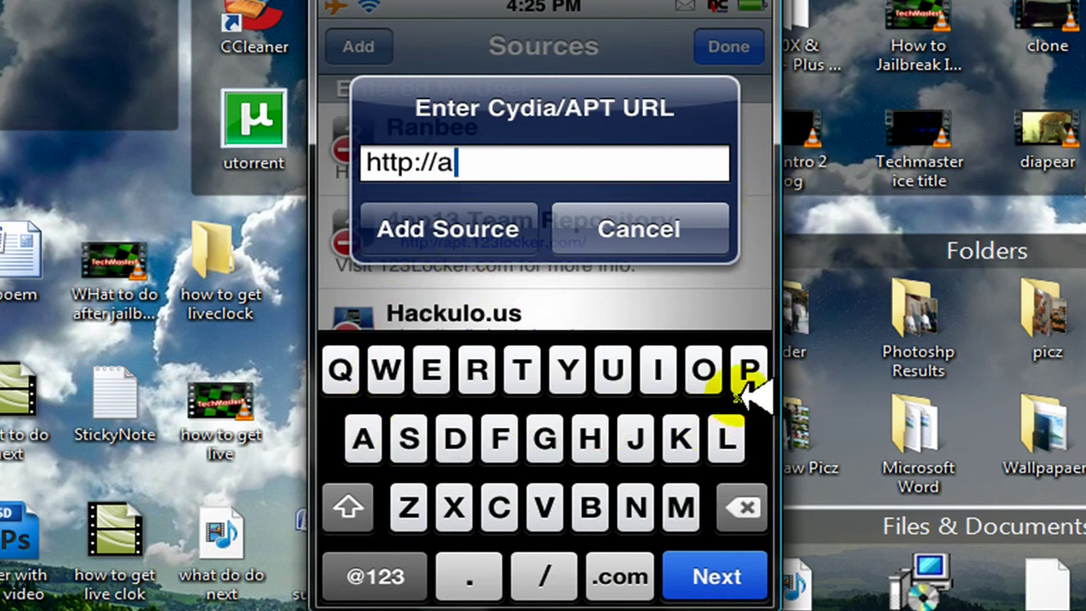
click(746, 370)
click(533, 373)
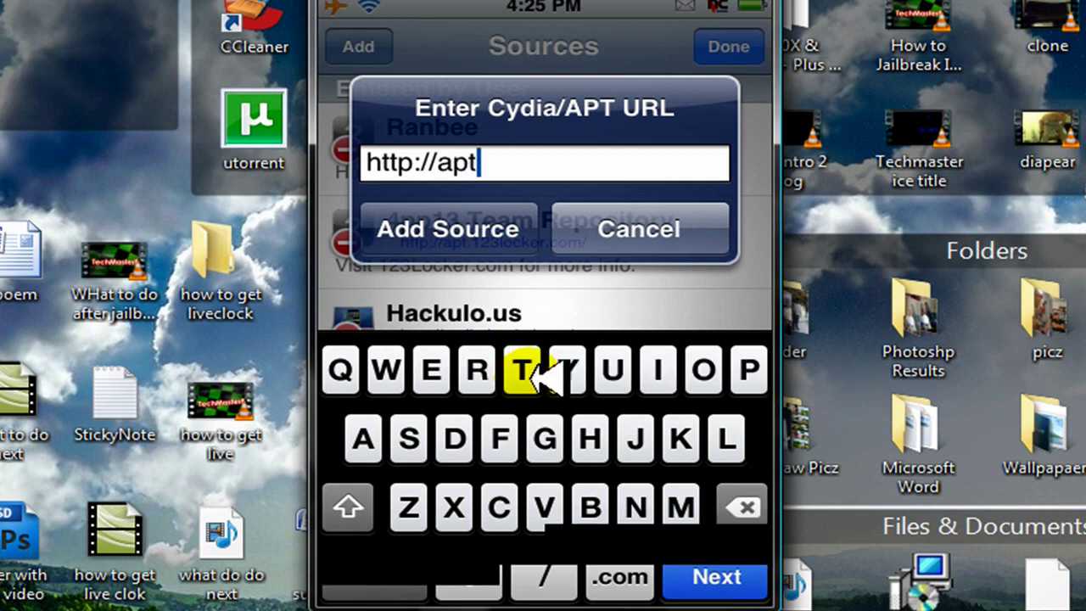
click(472, 577)
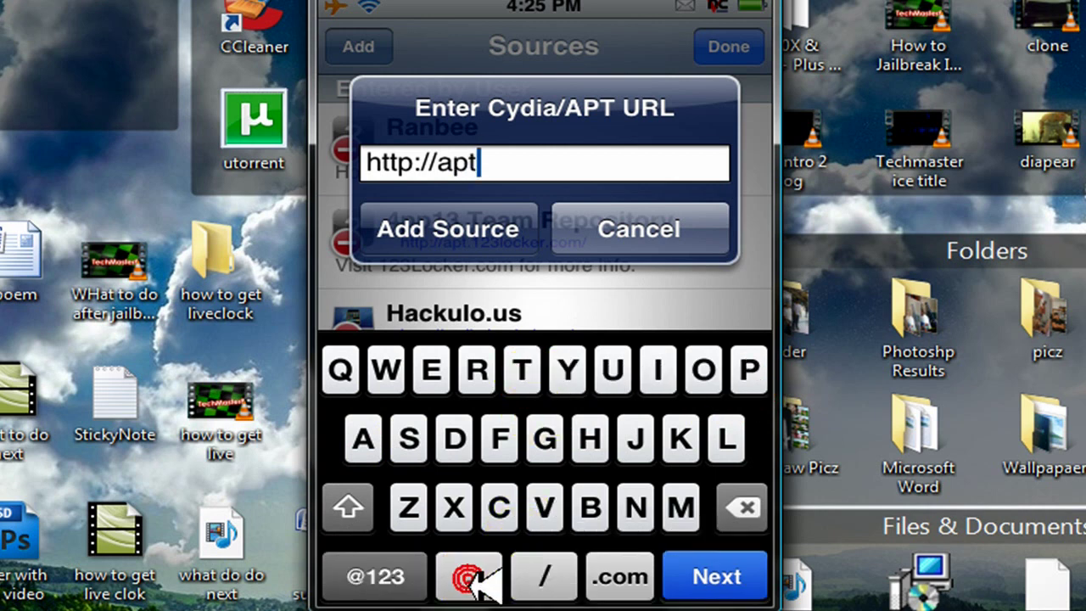
click(340, 370)
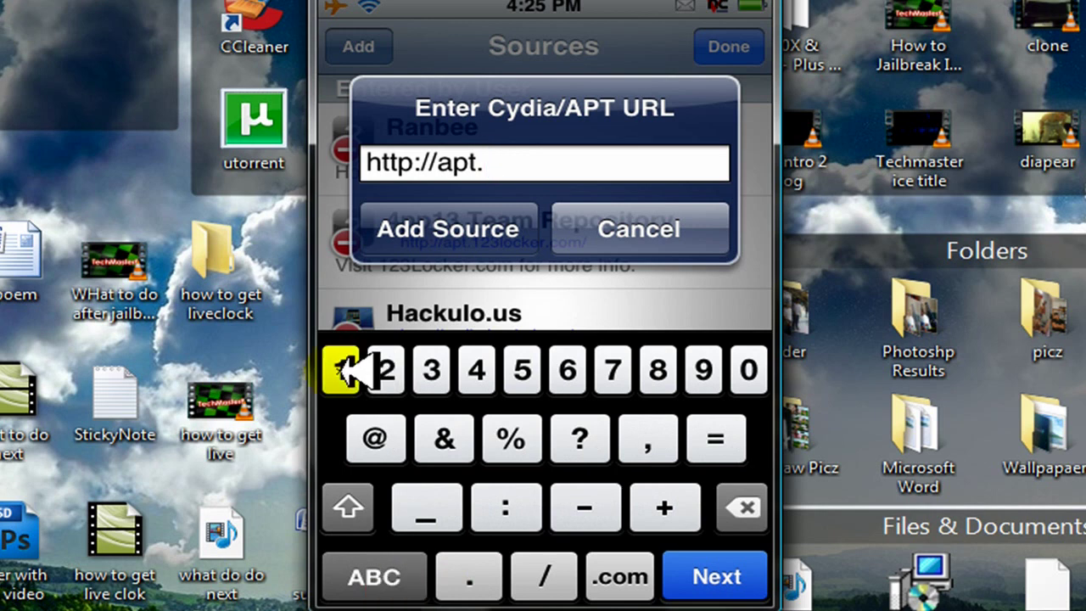
click(385, 371)
click(432, 370)
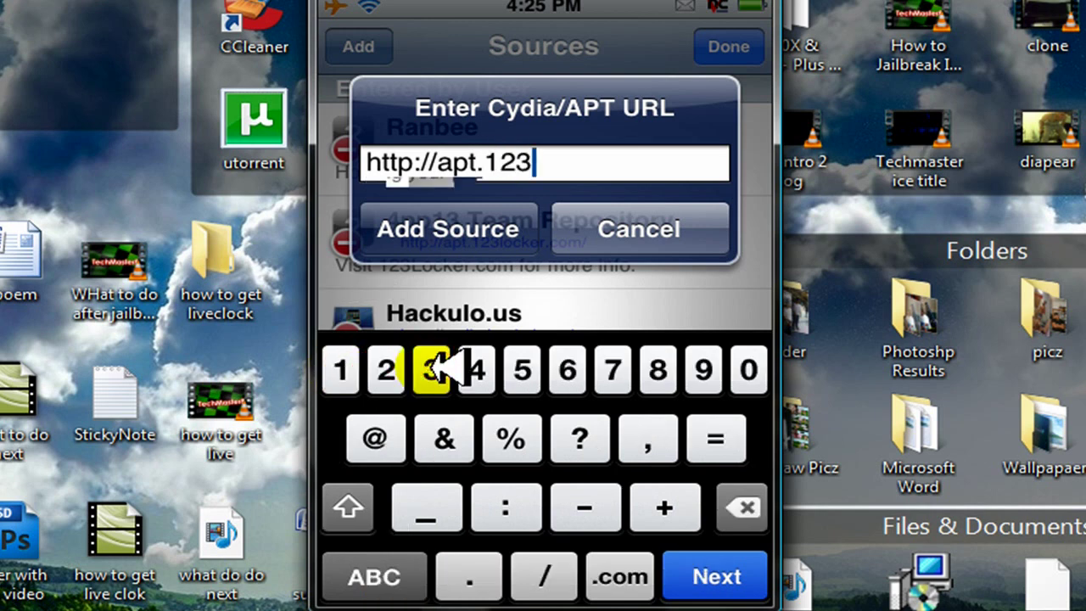
Complete the source URL as apt.123locker.com, confirm it, and return to the gpsphone results
click(365, 577)
click(727, 439)
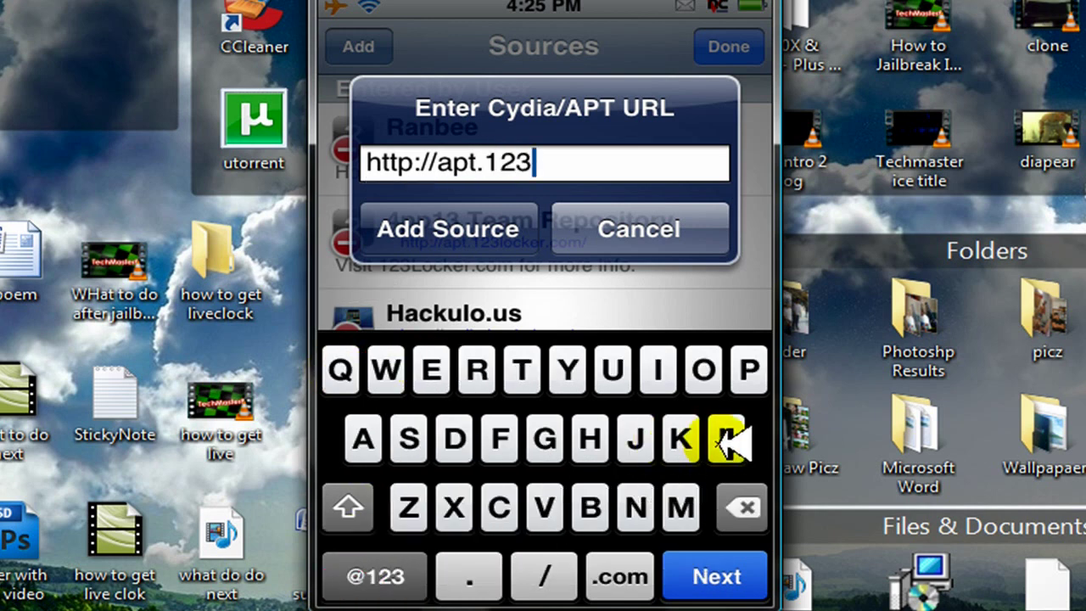
click(703, 370)
click(499, 510)
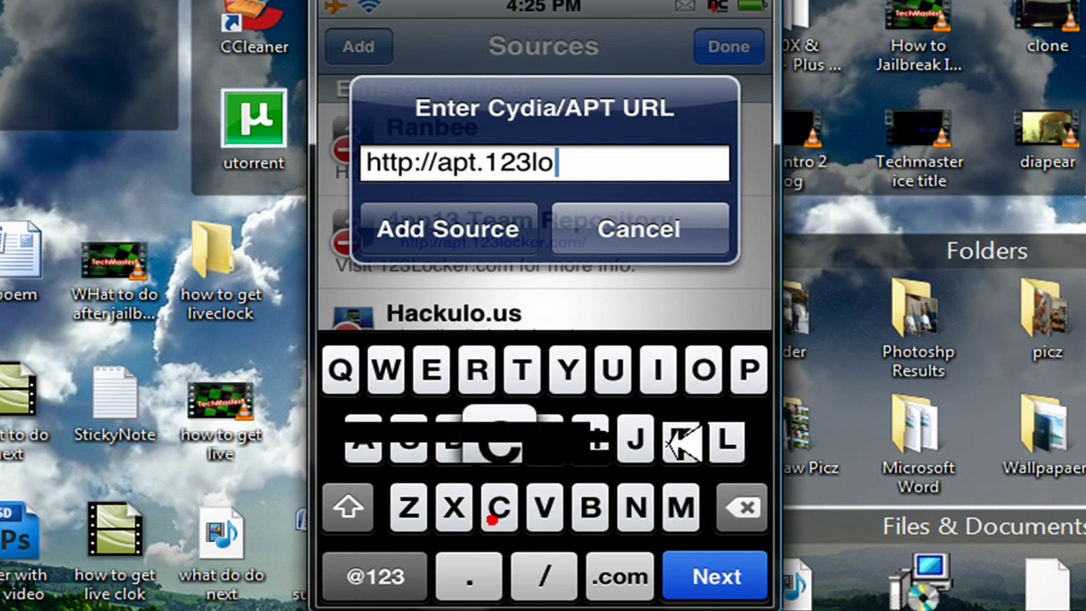
click(684, 437)
click(431, 370)
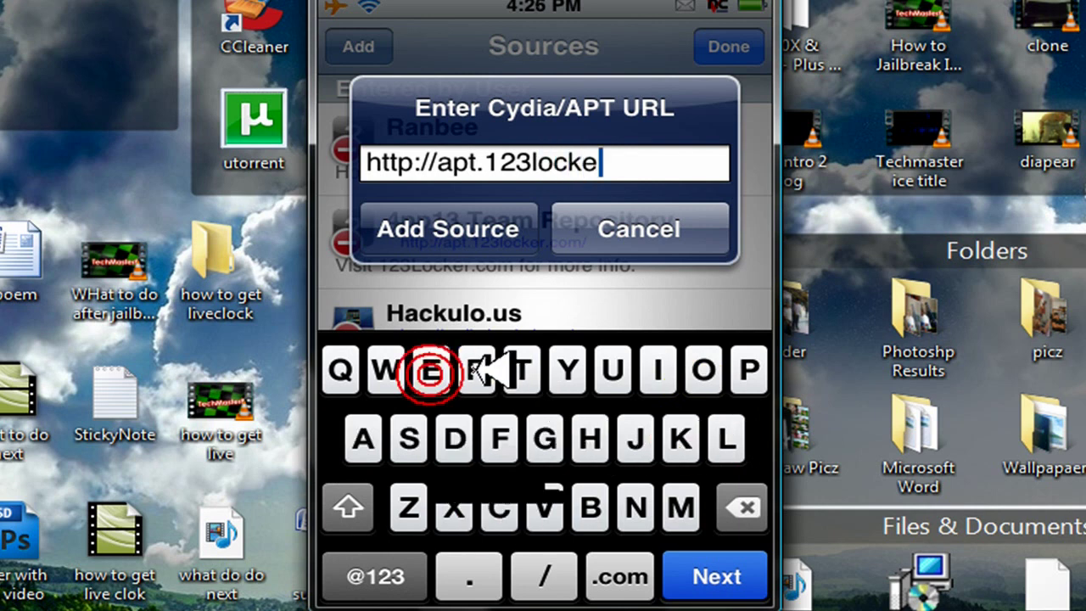
click(478, 370)
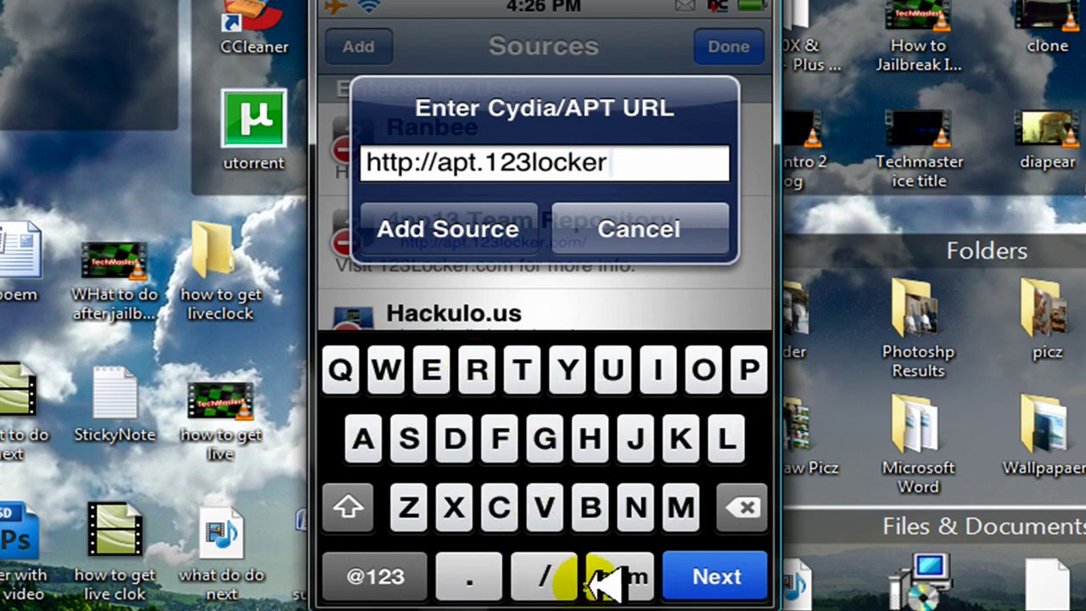
click(619, 577)
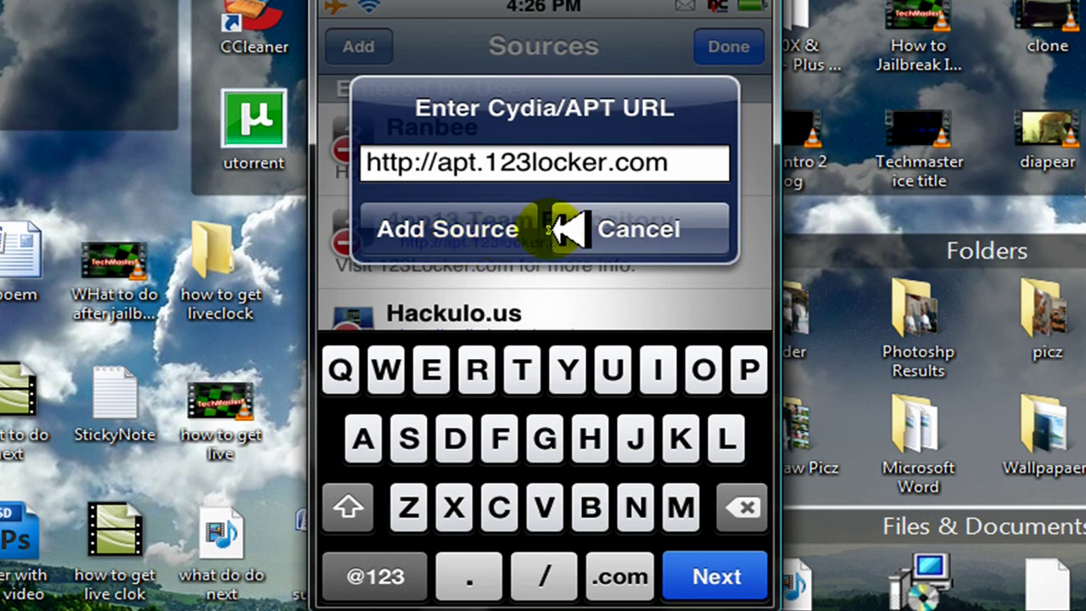
click(638, 223)
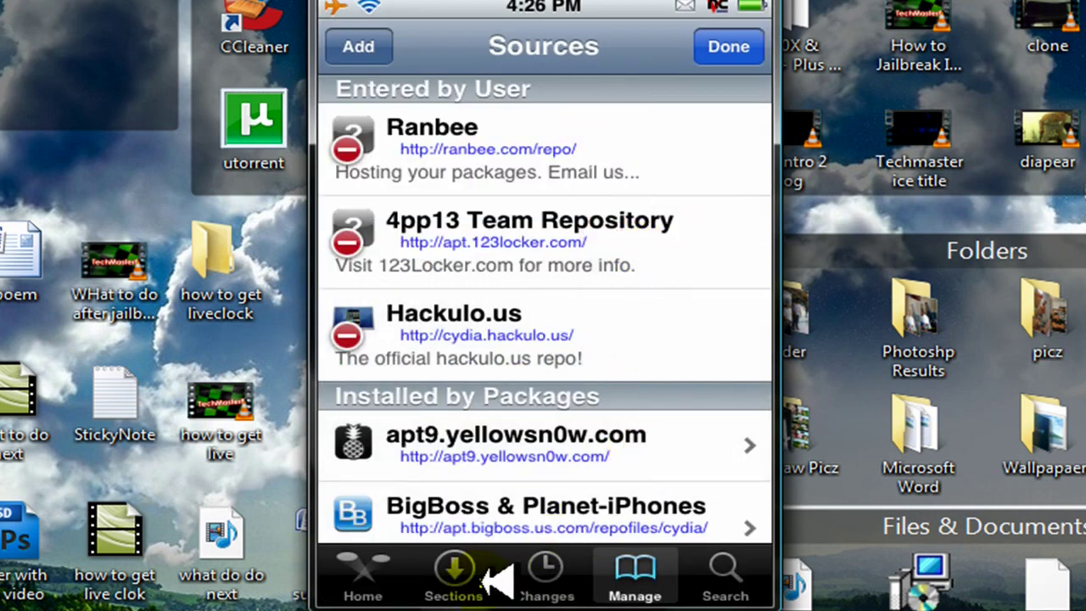
click(723, 577)
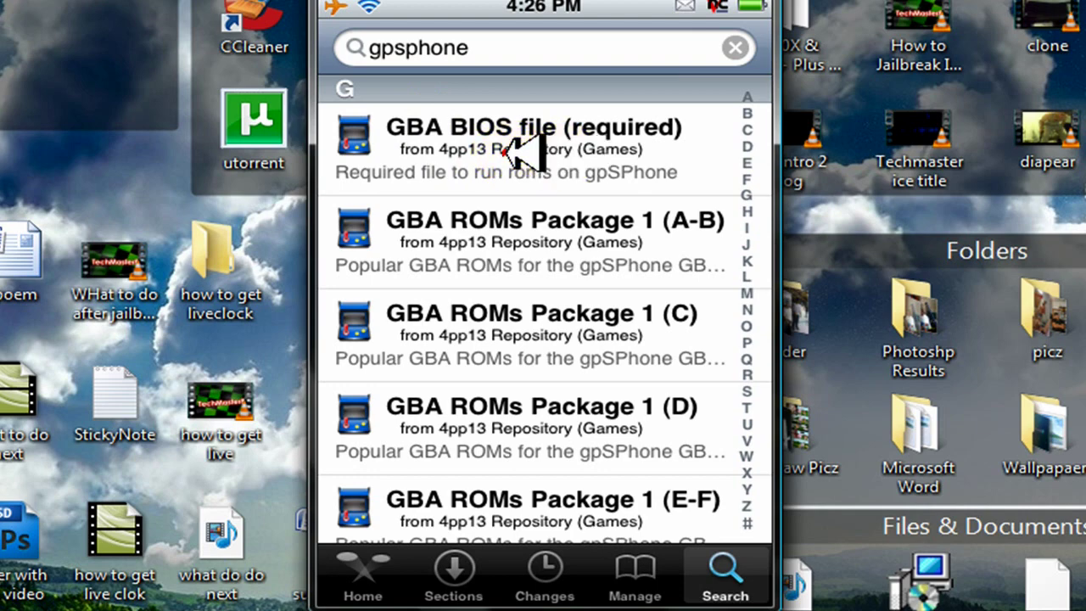
Open the details page of the GBA BIOS file package
click(503, 151)
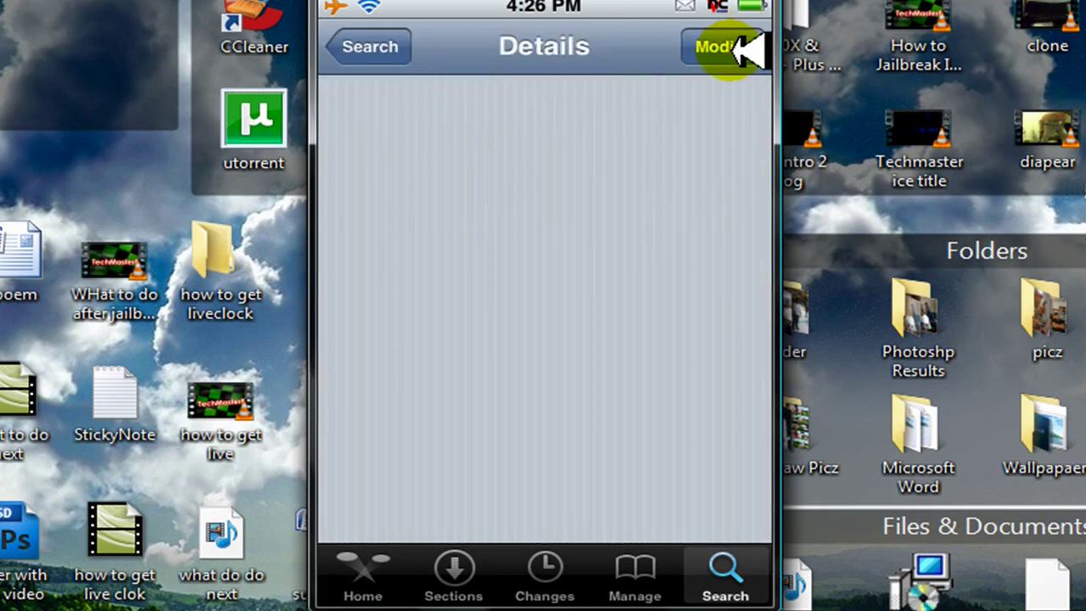
Open GBA ROMs Package 1 (M) version 2.0-1 from the gpsphone results, then leave Cydia
click(389, 63)
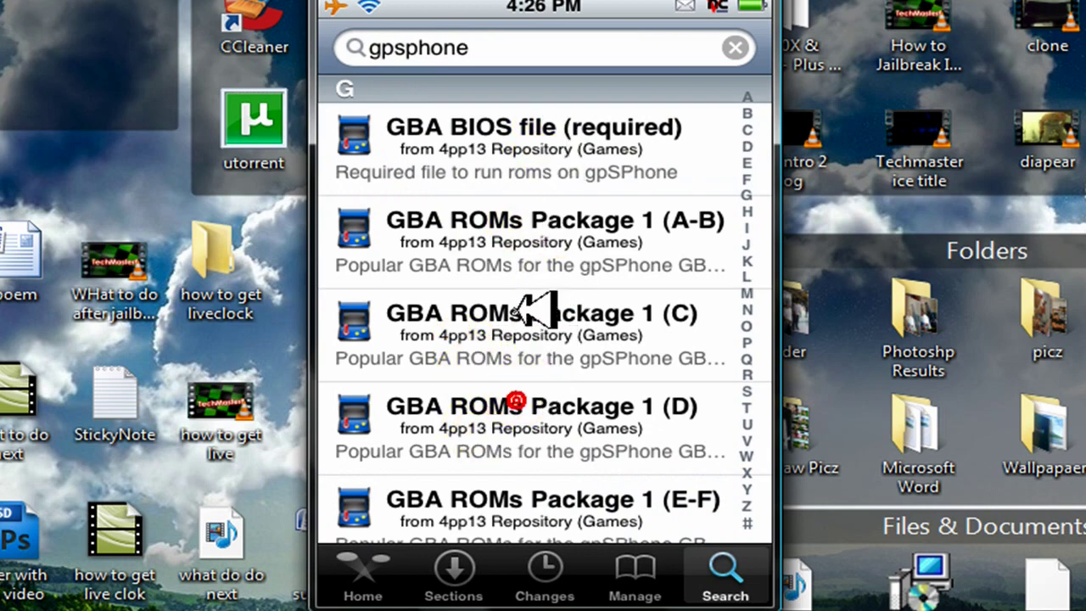
scroll(509, 408, down, 5)
drag(624, 265, 562, 201)
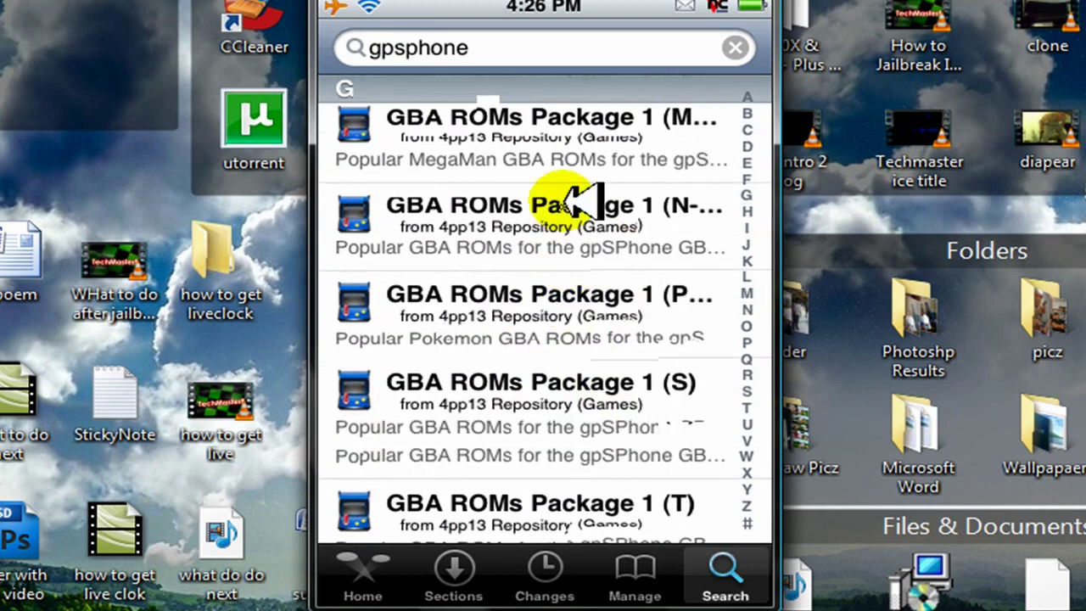
drag(563, 259, 565, 446)
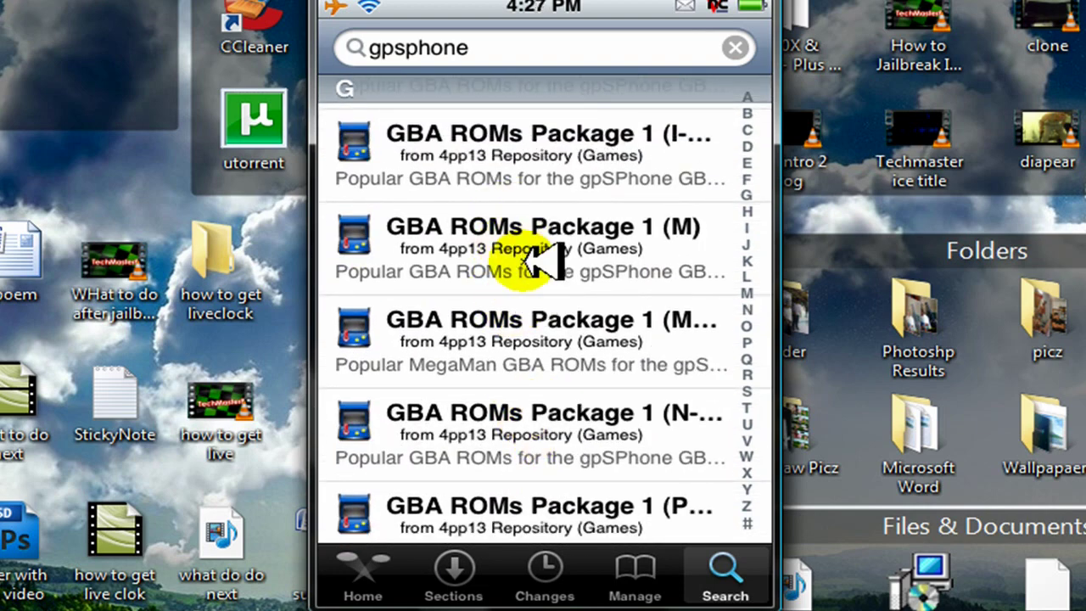
click(533, 263)
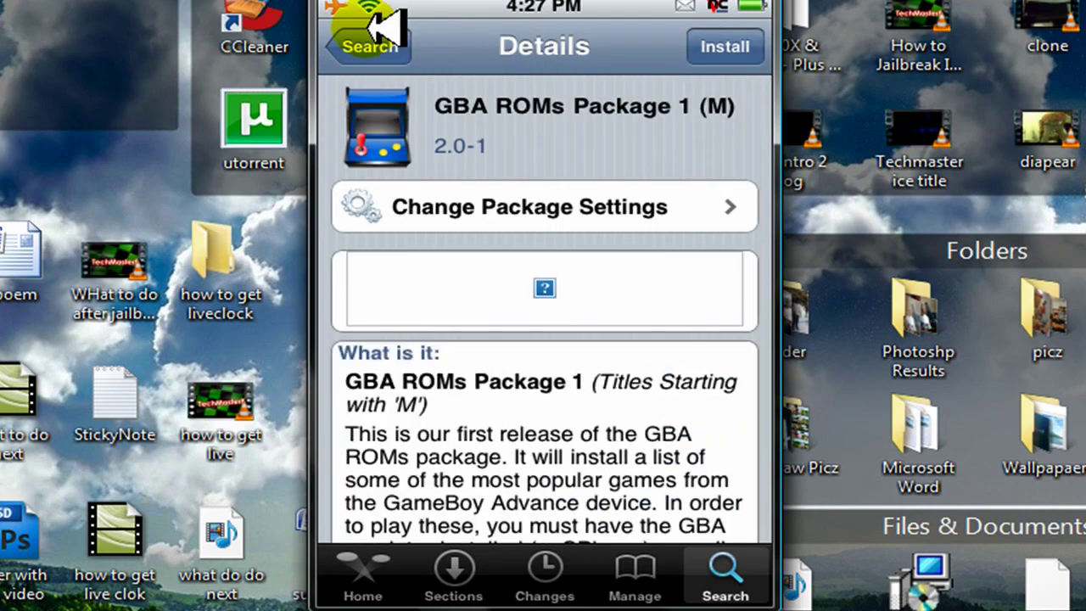
right_click(450, 146)
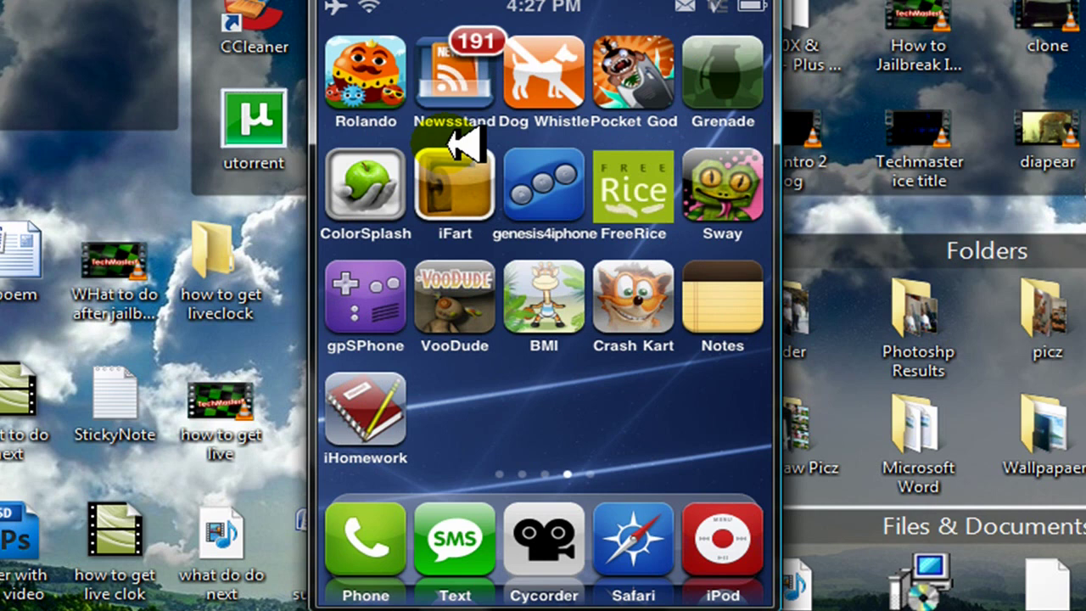
Launch gpSPhone to view its GBA ROM list, then close it
click(371, 316)
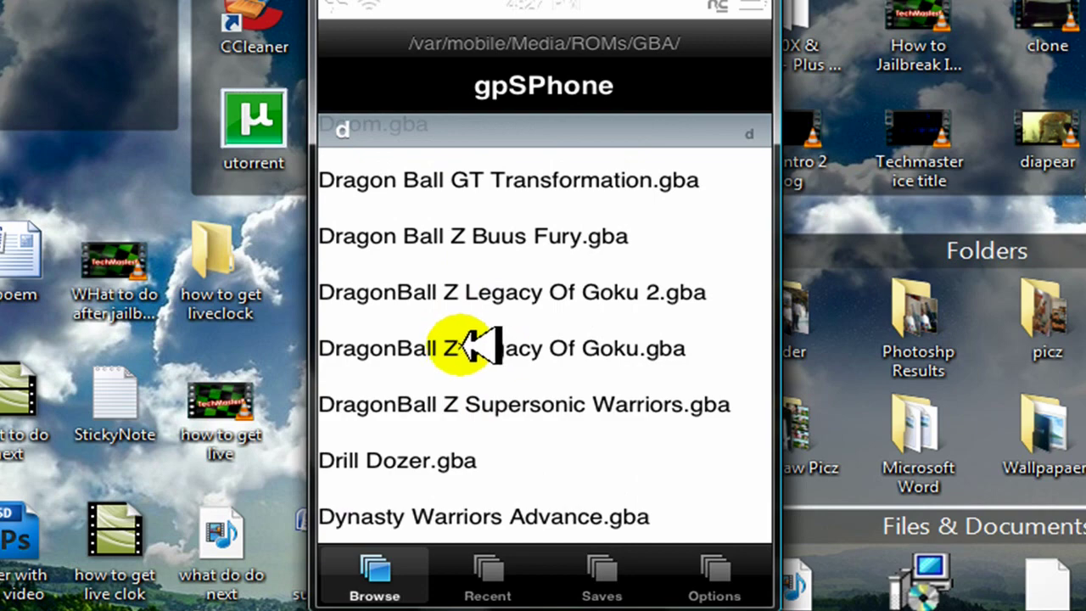
click(472, 348)
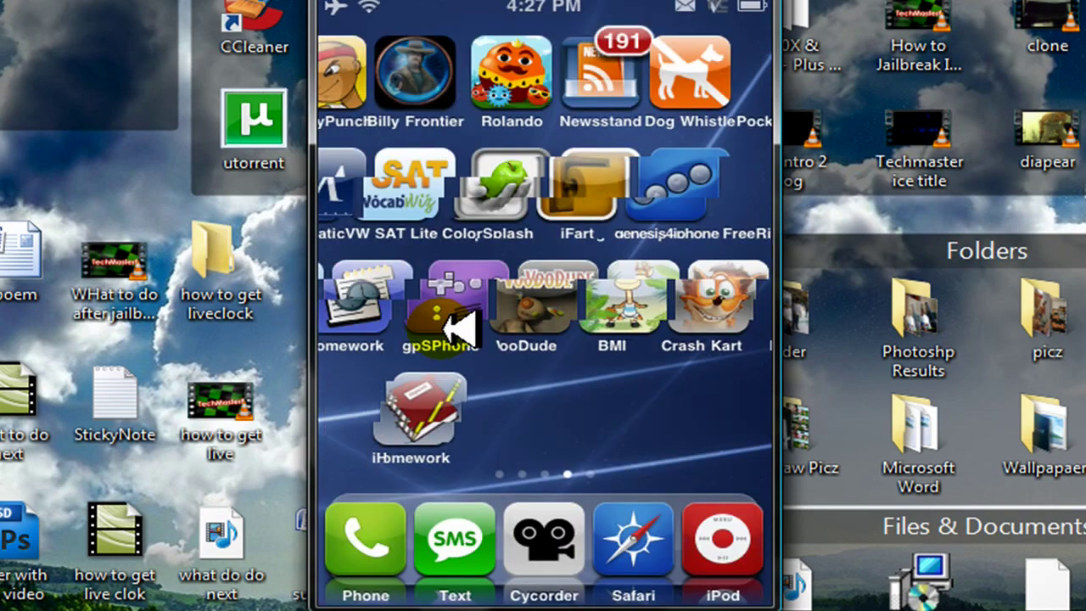